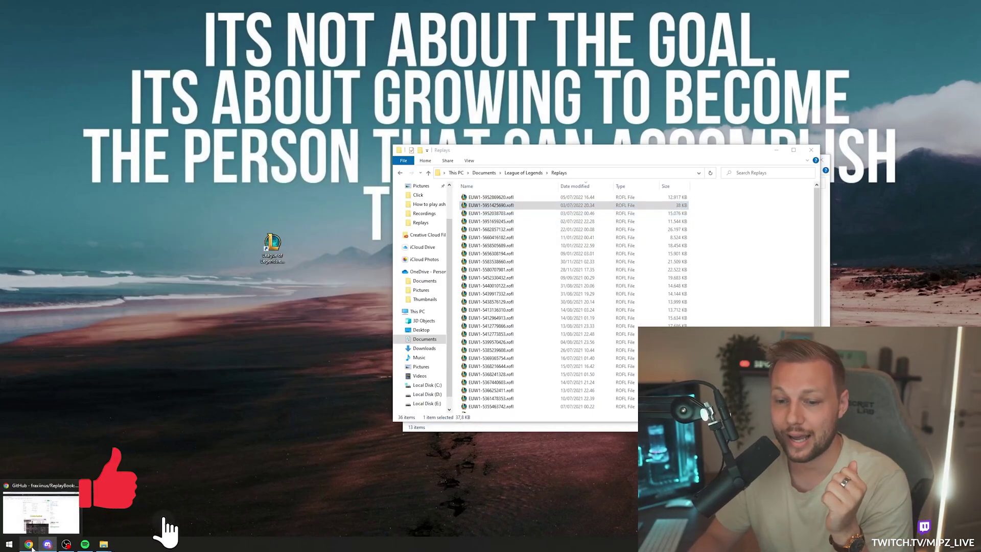
Switch to the Chrome window showing the ReplayBook GitHub page
left_click(29, 544)
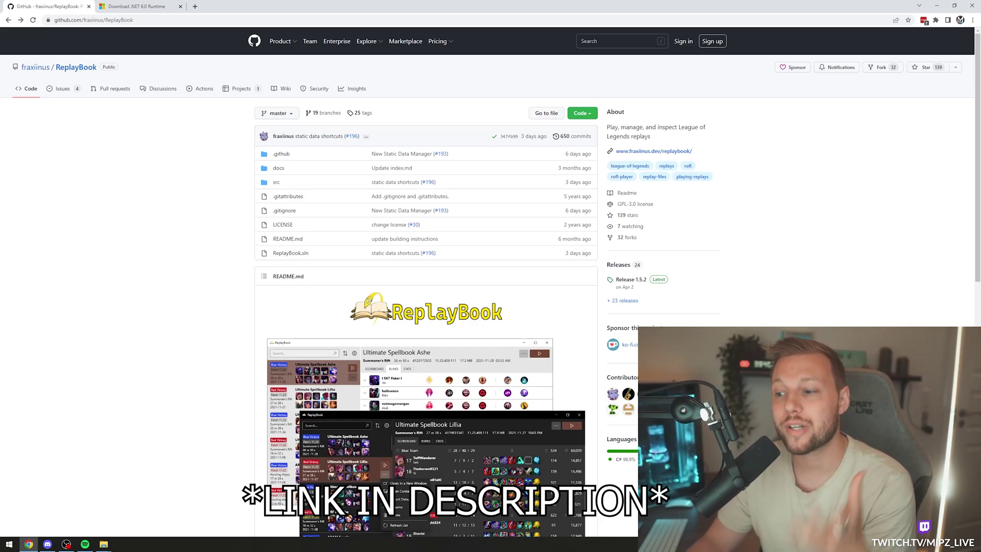
Download ReplayBook.zip from the Release 1.5.2 assets and show it in Downloads
left_click(632, 284)
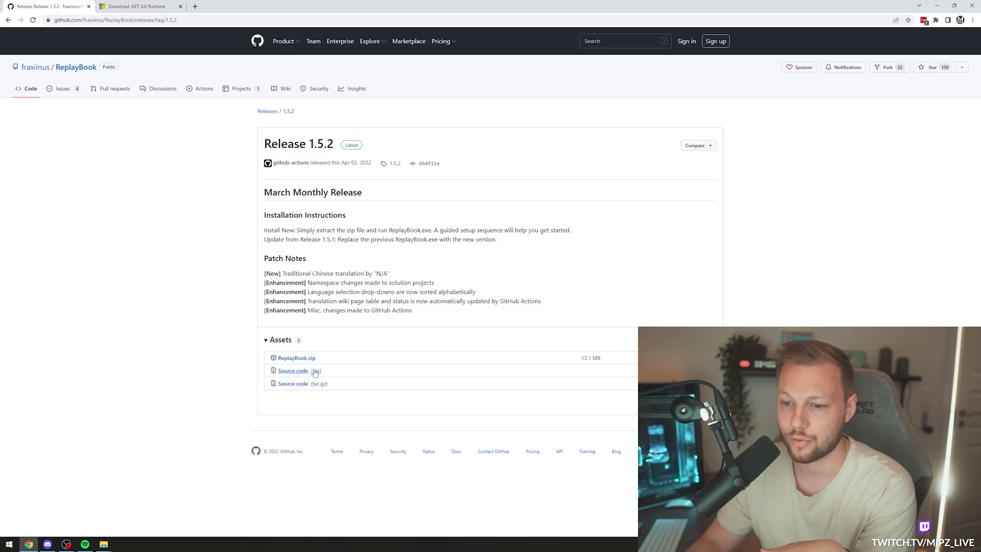
left_click(297, 358)
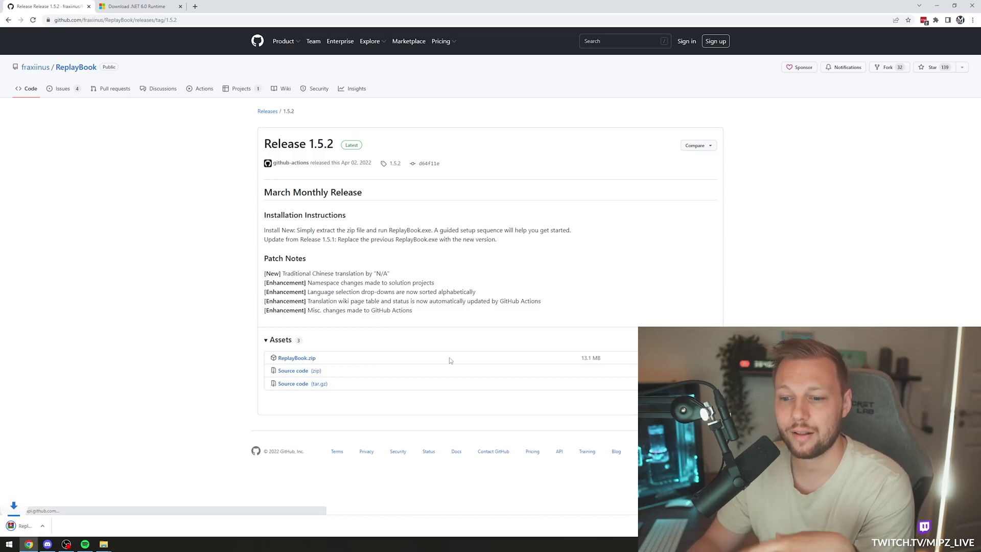
left_click(81, 525)
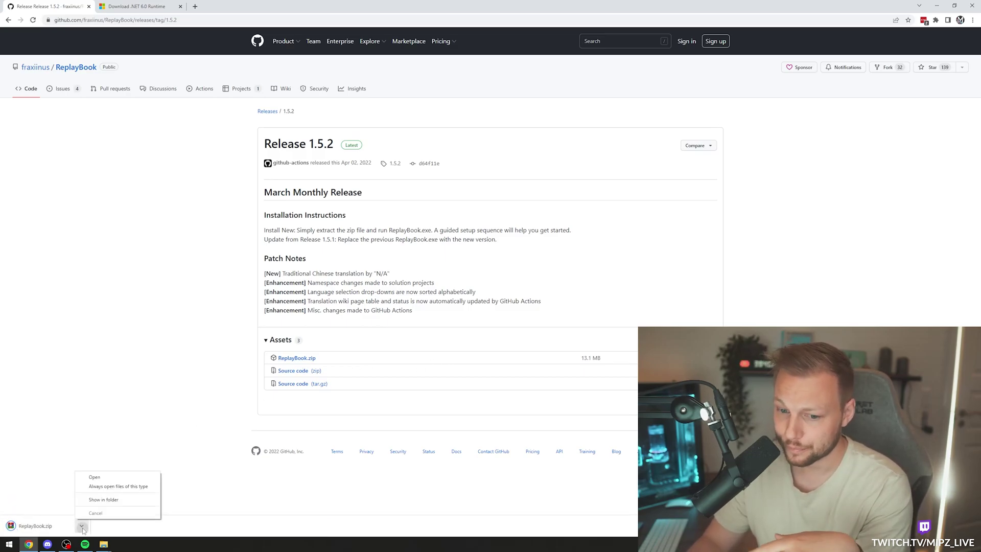
left_click(104, 502)
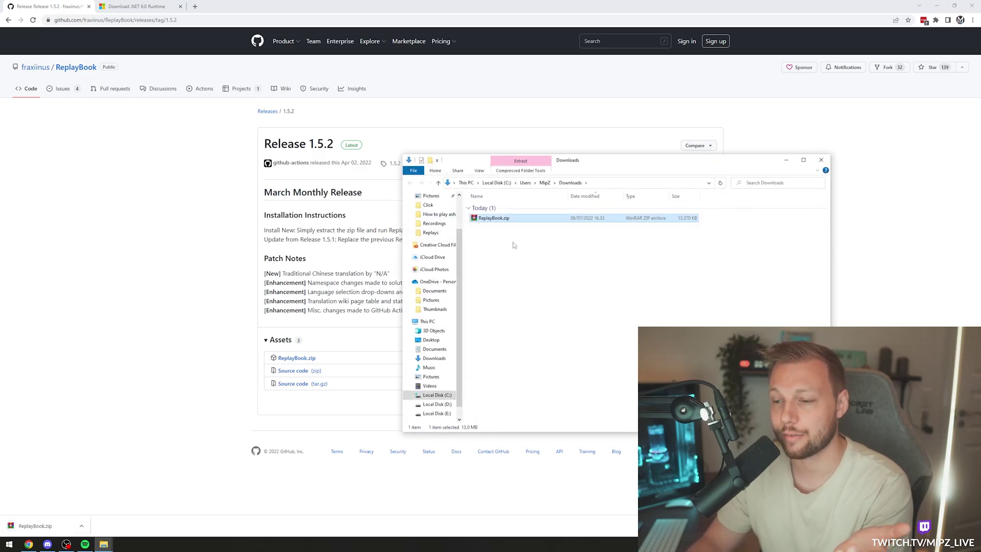
Extract ReplayBook.zip into a ReplayBook folder in Downloads
left_click(515, 244)
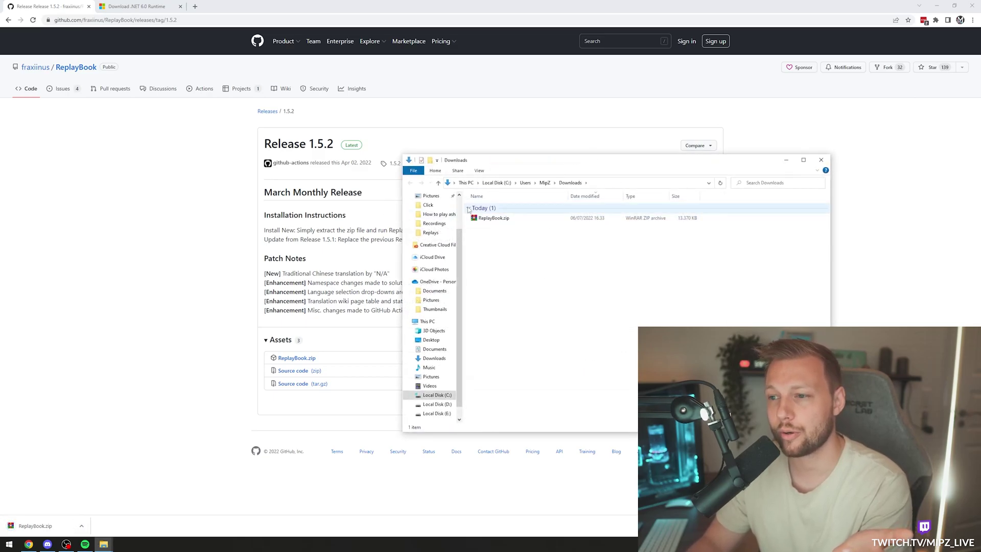
left_click(508, 218)
right_click(508, 218)
left_click(551, 254)
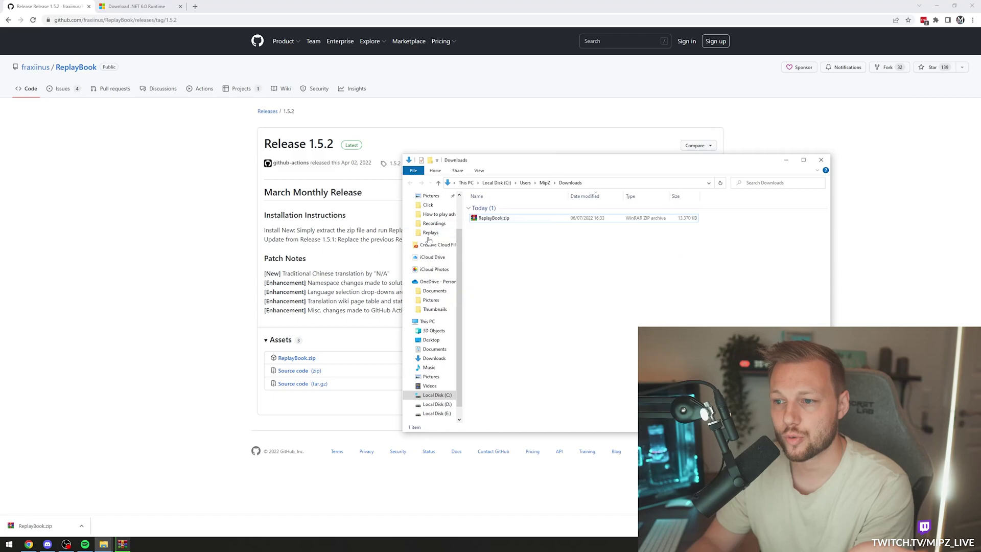
Check the three files in ReplayBook\publish, then return to Downloads
double_click(492, 217)
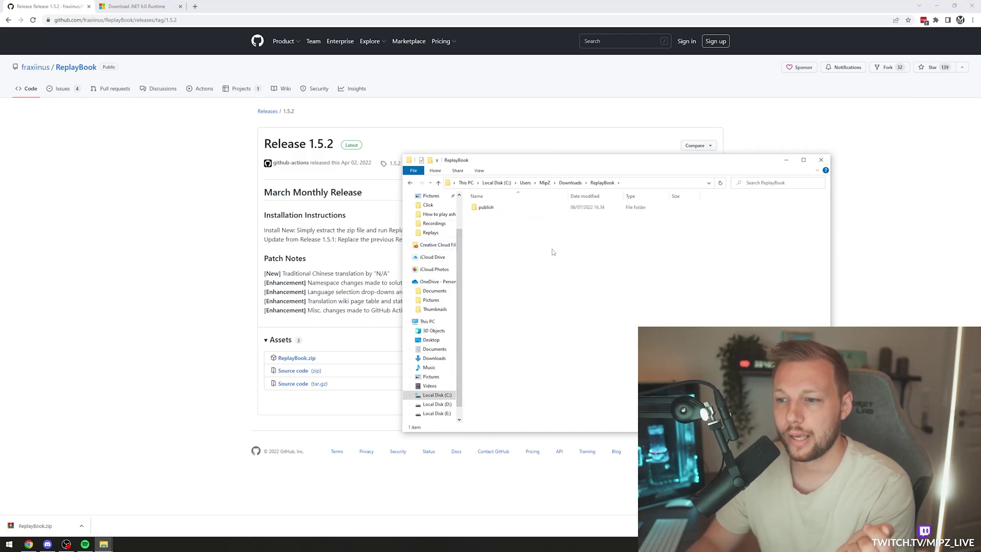
double_click(494, 209)
left_click_drag(555, 275, 473, 194)
left_click(602, 182)
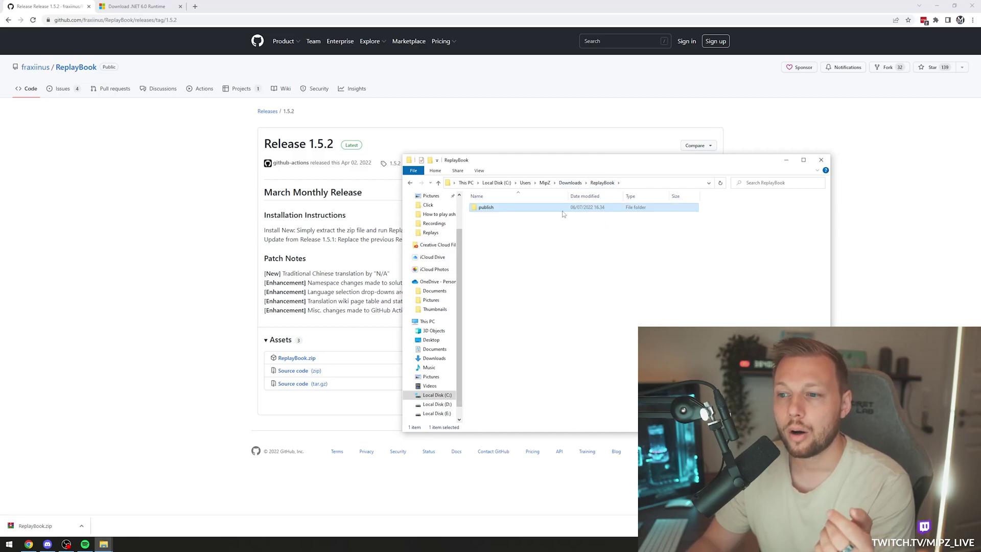
left_click(569, 183)
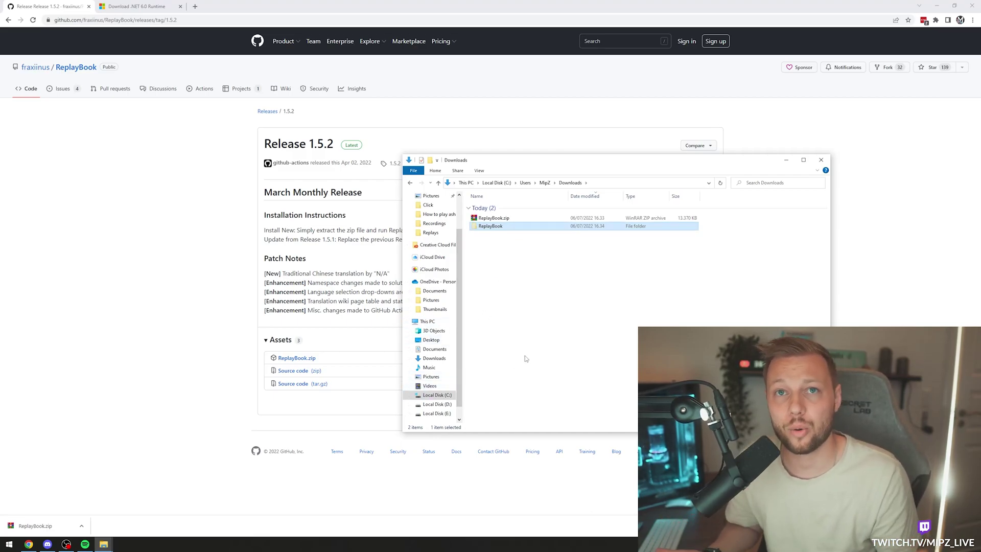
Paste the ReplayBook folder into C:\Riot Games\League of Legends
left_click(428, 396)
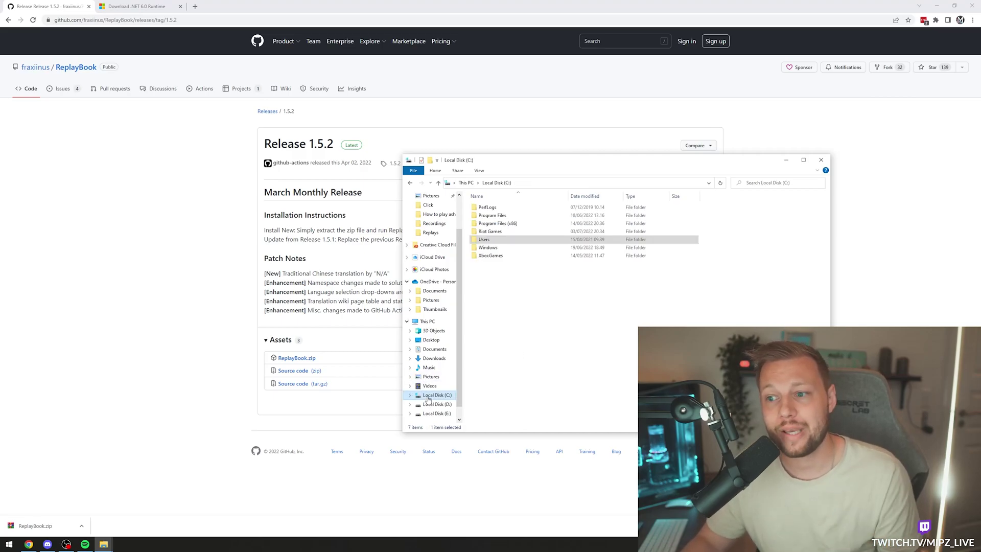
double_click(526, 231)
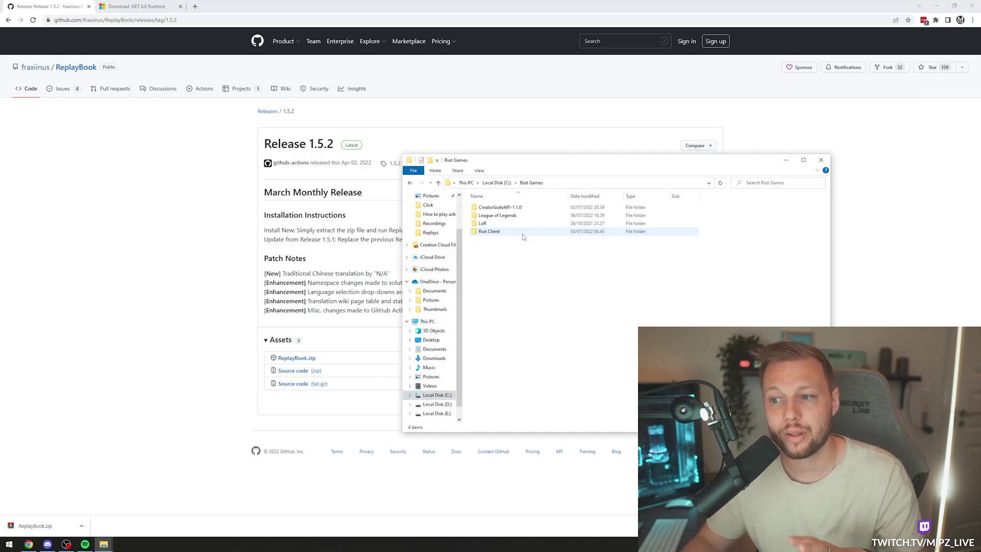
double_click(496, 215)
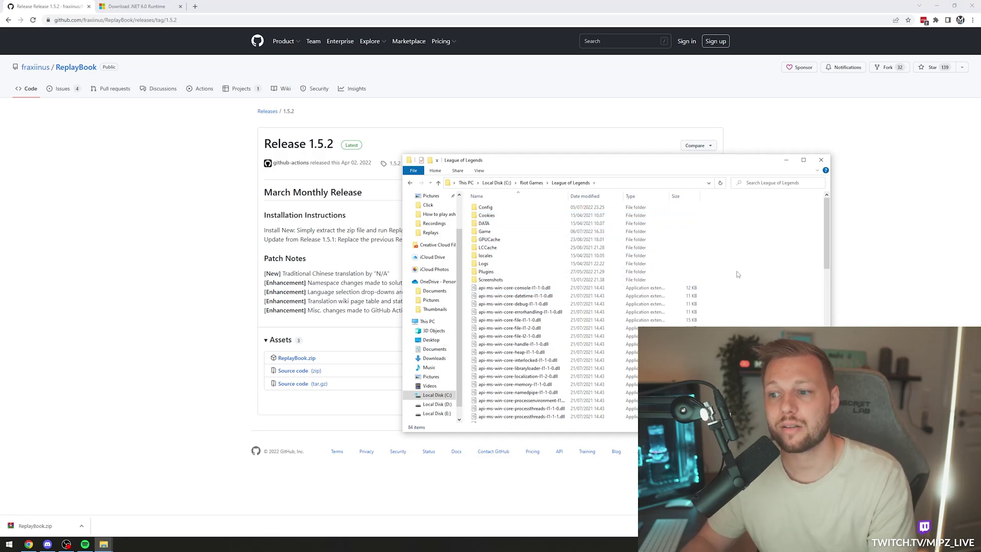
key("ctrl+v")
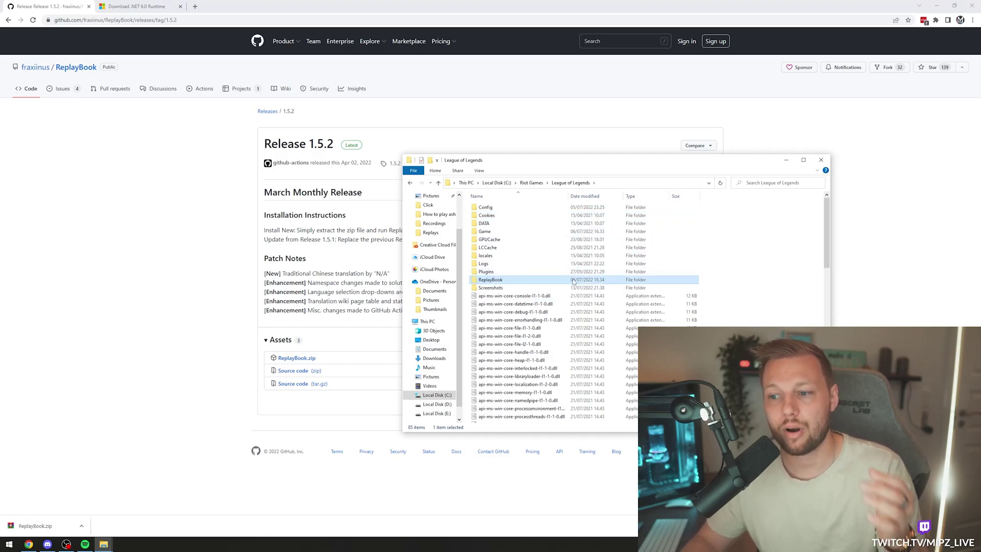
Launch ReplayBook.exe from ReplayBook\publish and centre the setup window
double_click(499, 281)
left_click(503, 209)
double_click(503, 208)
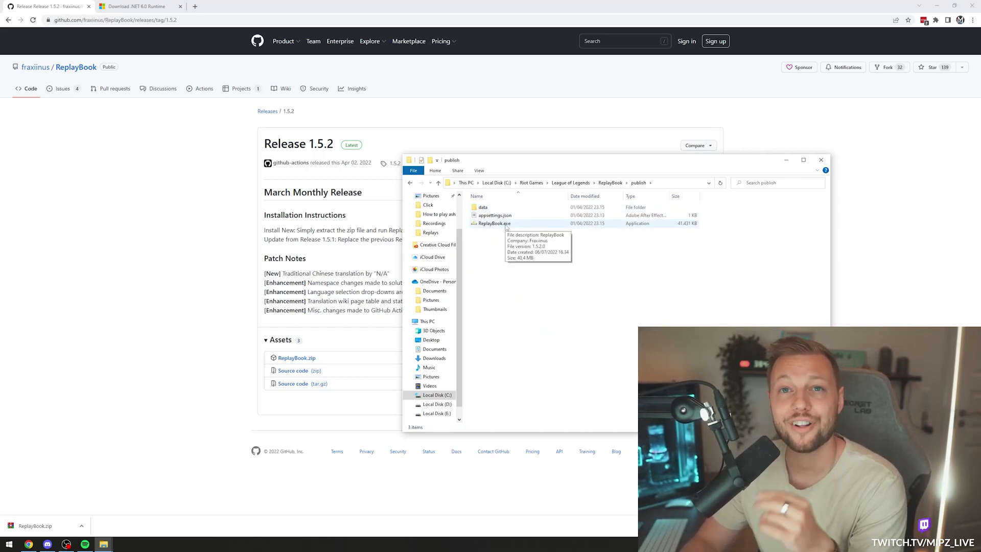
double_click(506, 224)
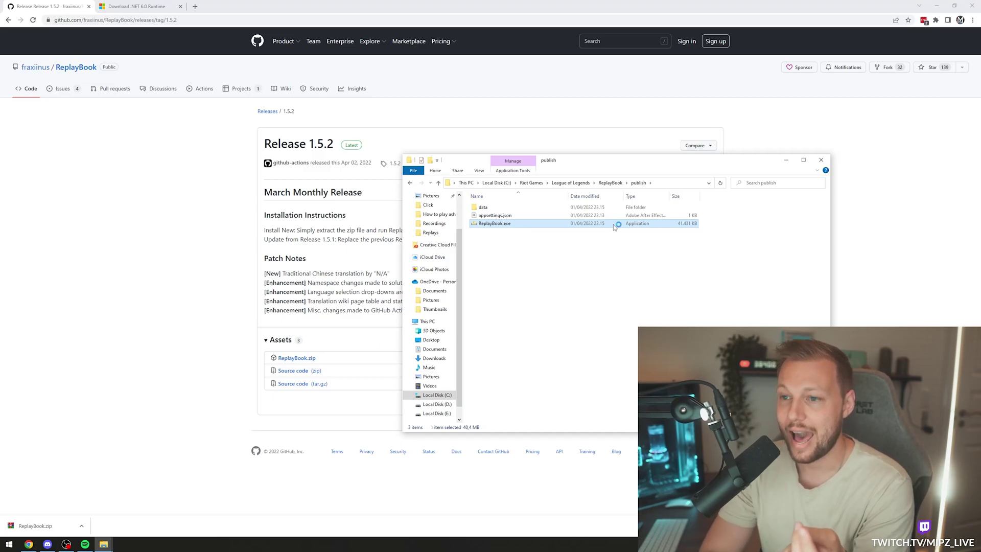
left_click_drag(129, 39, 431, 92)
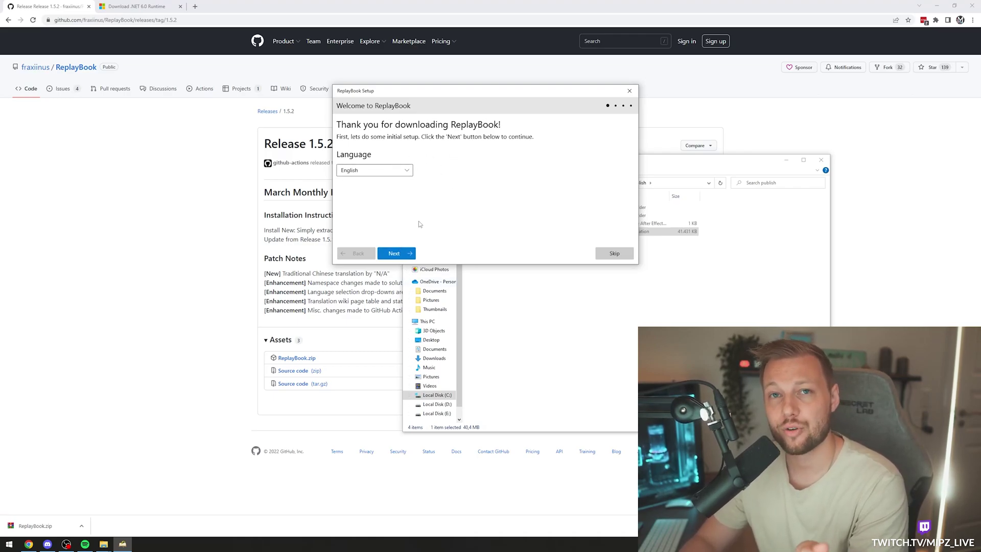
Look over Microsoft's Download .NET 6.0 Runtime page in the browser
left_click(134, 5)
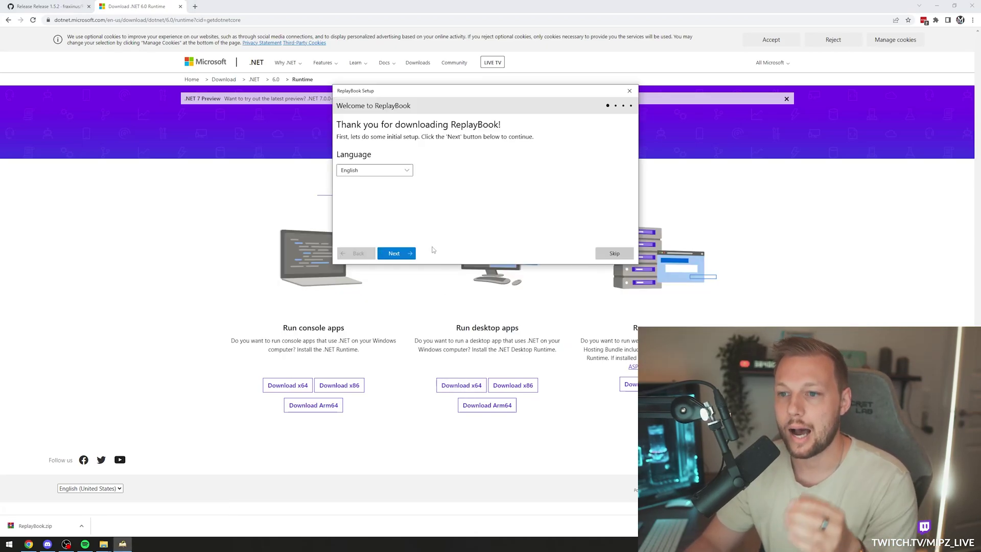
left_click(488, 344)
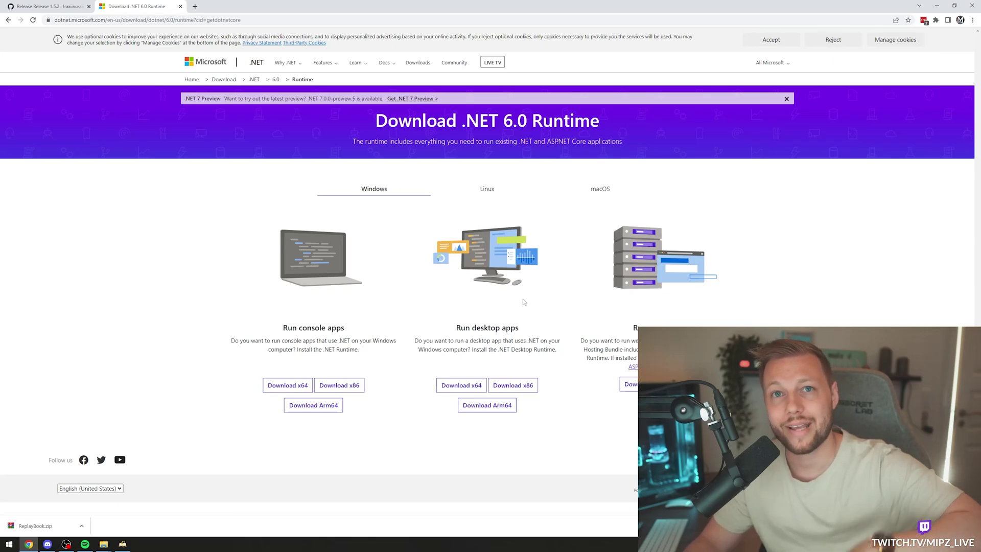
key("alt+Tab")
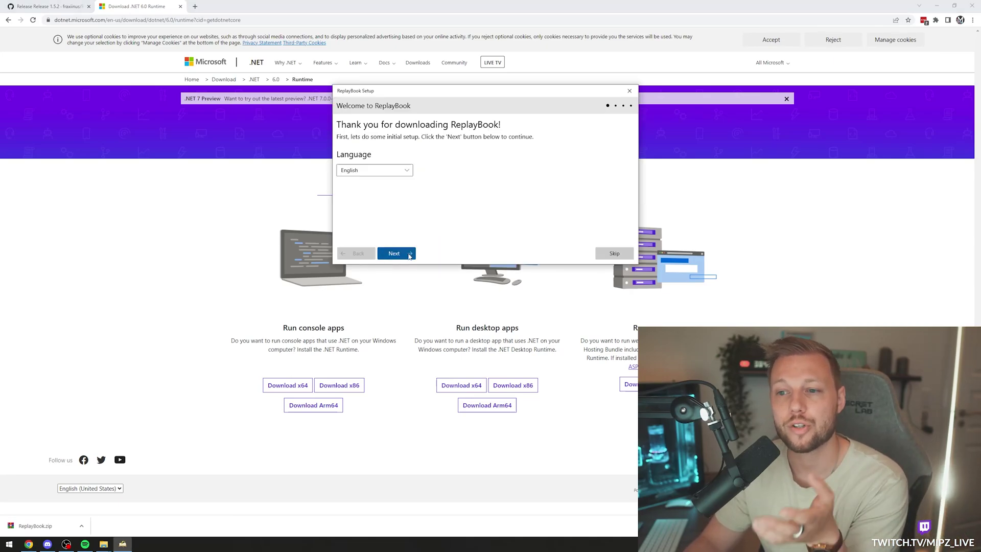
Keep English and move from the welcome page to the Riot Games folder page
left_click(403, 254)
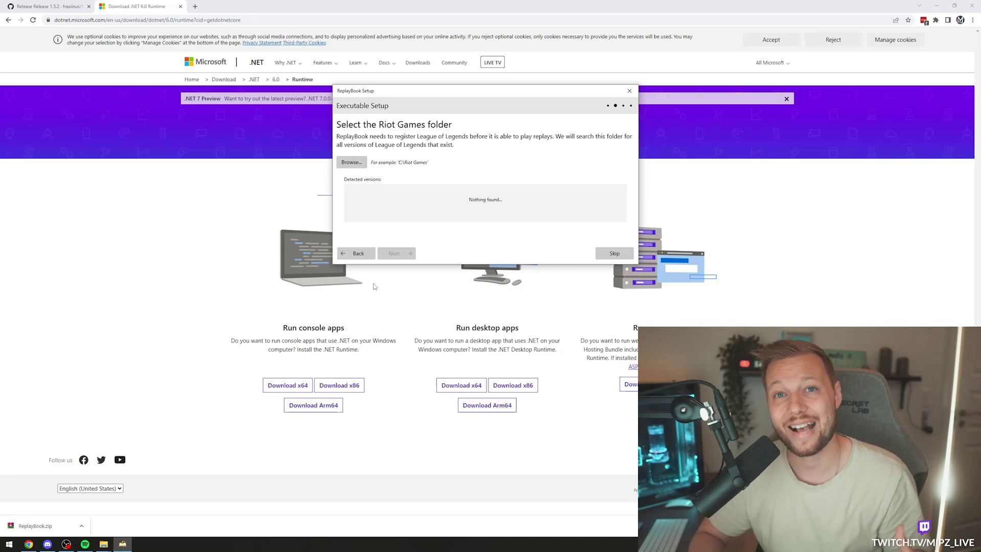
left_click(361, 248)
left_click(396, 253)
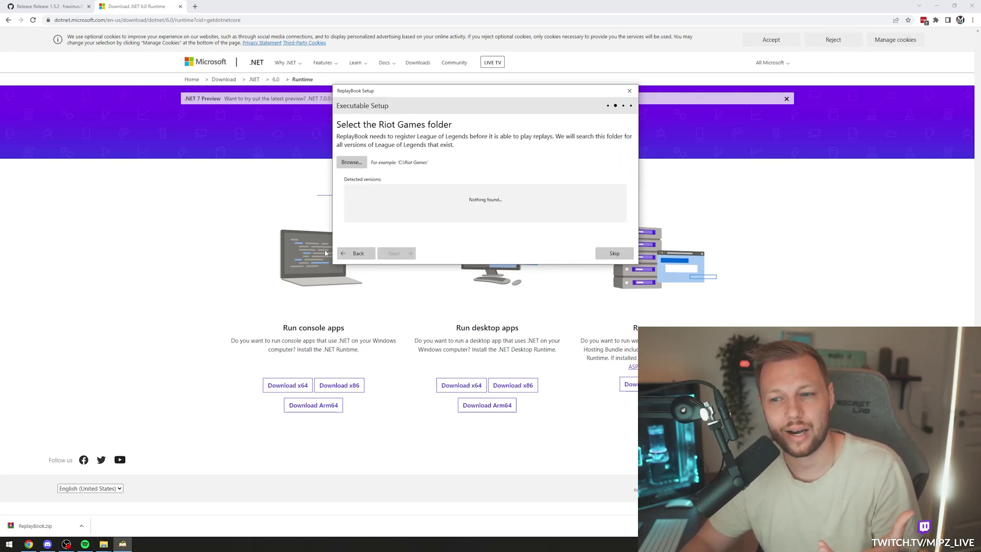
left_click(357, 254)
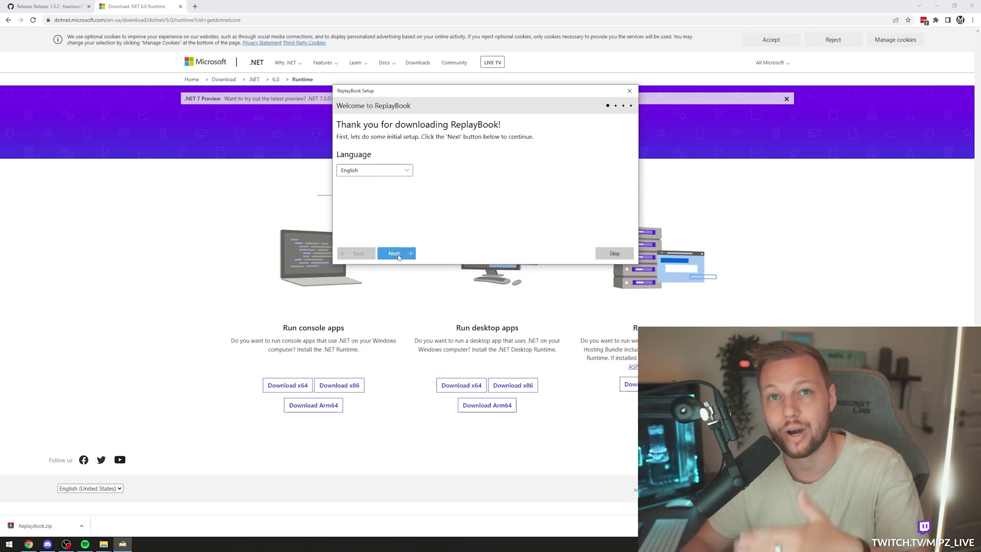
left_click(400, 256)
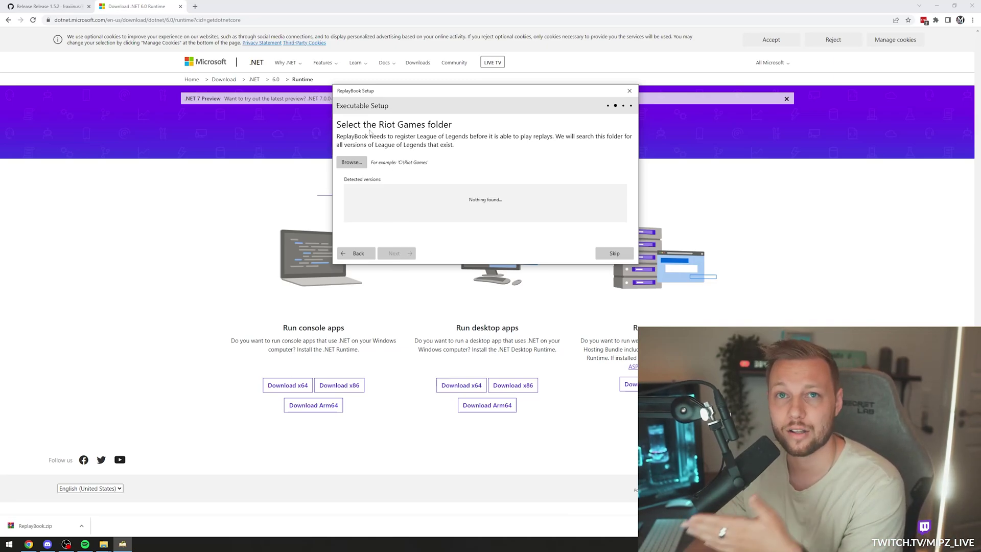
Select C:\Riot Games as the Riot Games folder, detecting League of Legends 12.12.450.4196
left_click(351, 162)
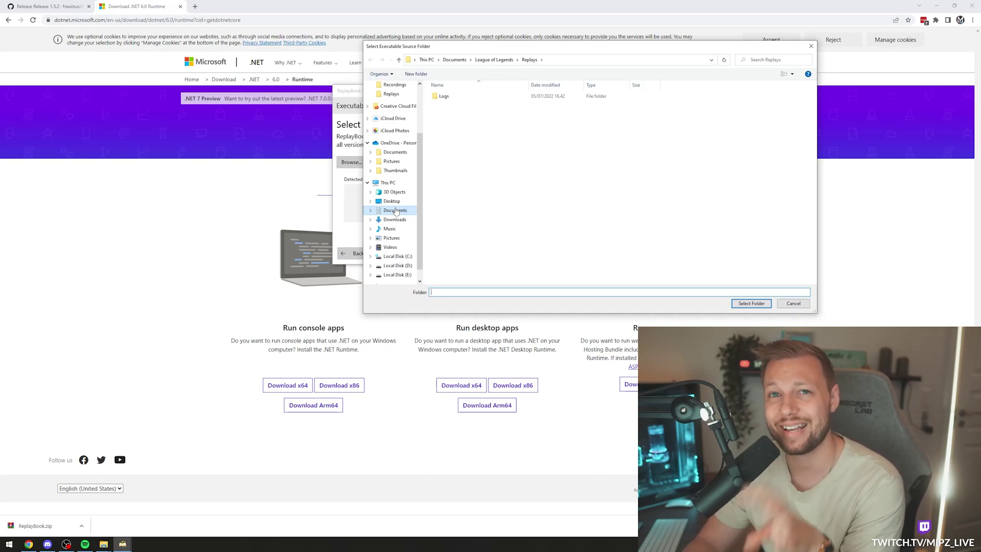
left_click(397, 256)
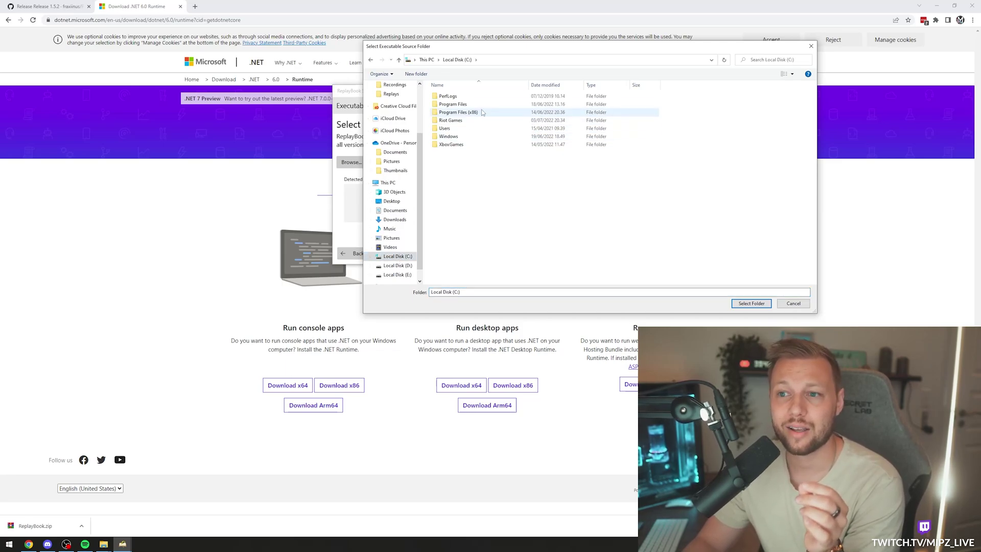
left_click(465, 121)
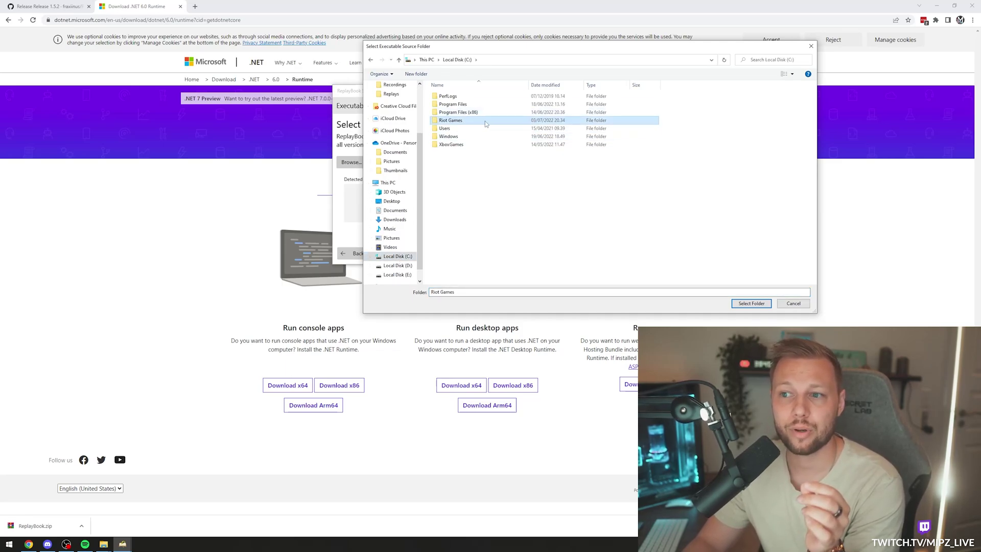
double_click(451, 121)
key("alt+Up")
left_click(454, 112)
left_click(452, 120)
left_click(752, 303)
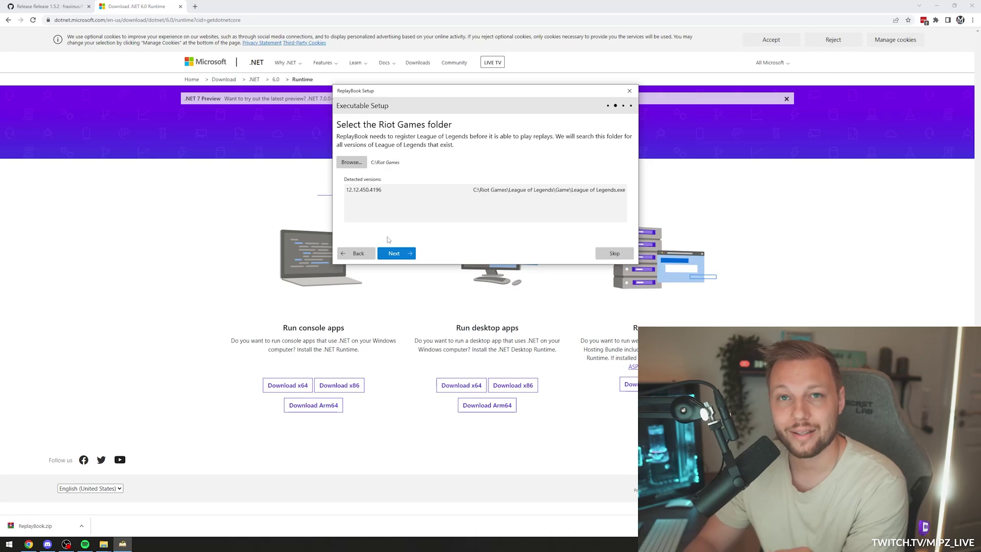
left_click(394, 253)
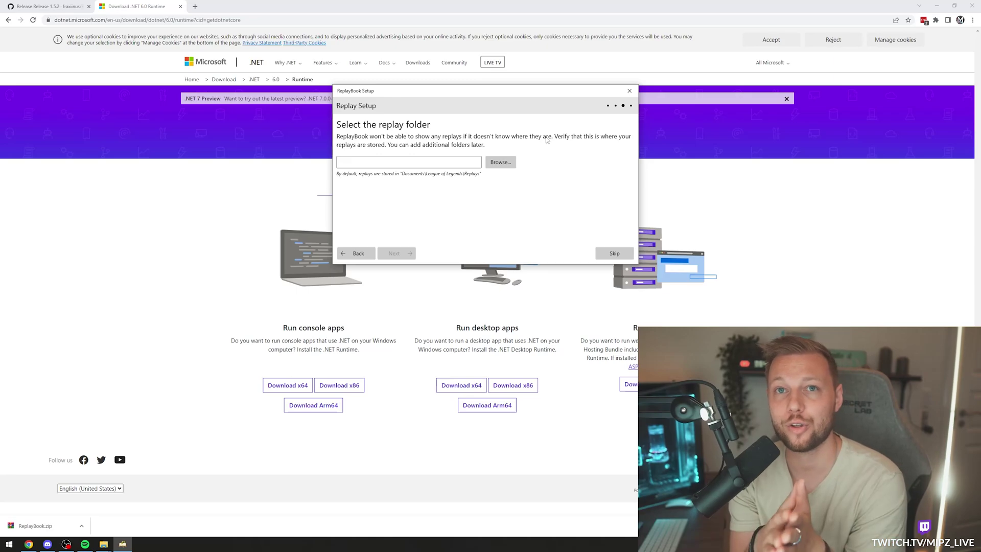
Browse to Documents\League of Legends\Replays and select it as the replay folder
left_click(500, 162)
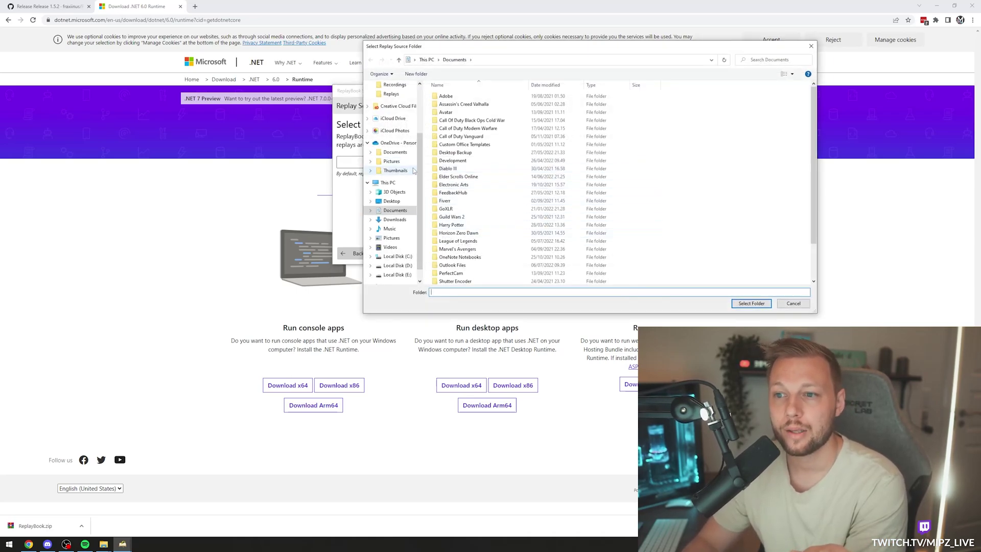
scroll(402, 160, "up", 3)
left_click(395, 118)
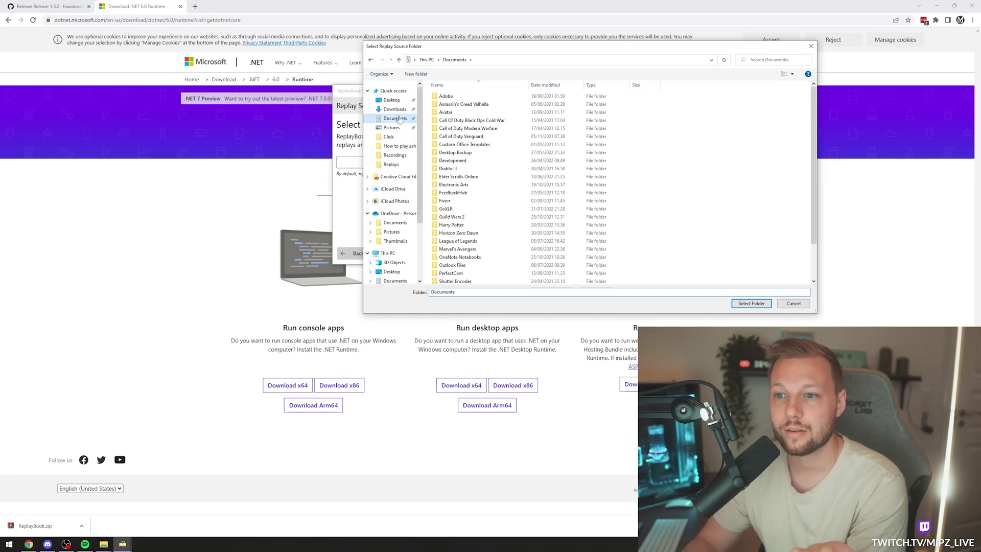
left_click(471, 242)
double_click(470, 244)
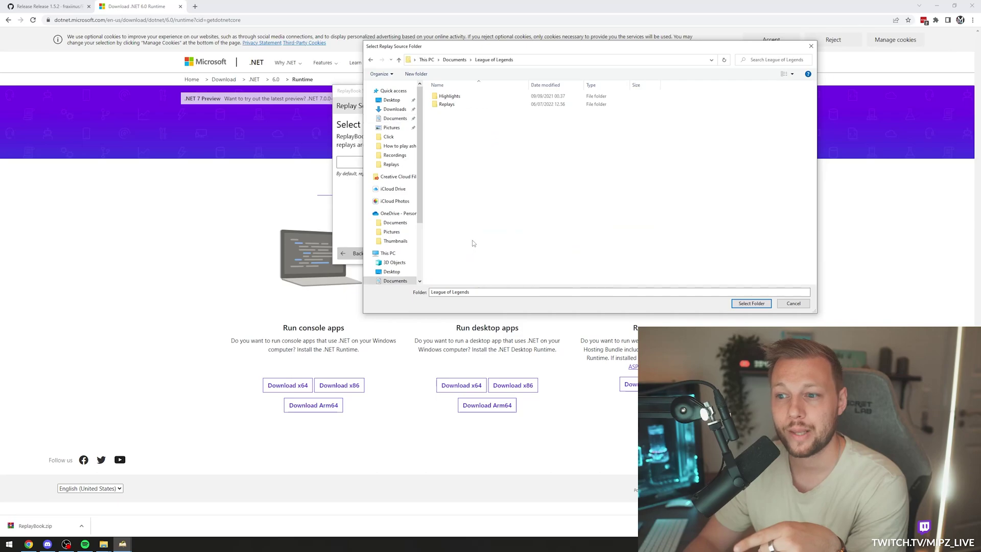
left_click(454, 105)
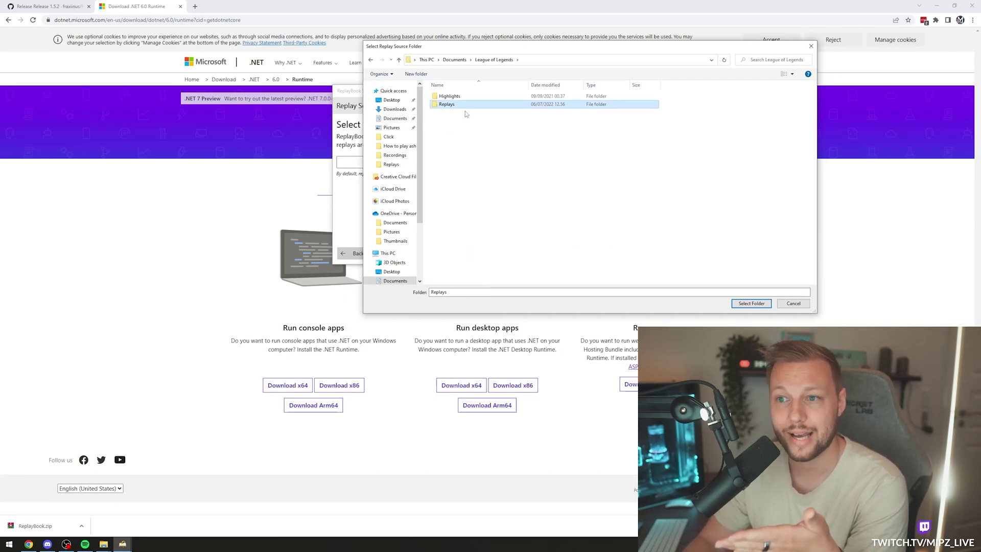
double_click(464, 105)
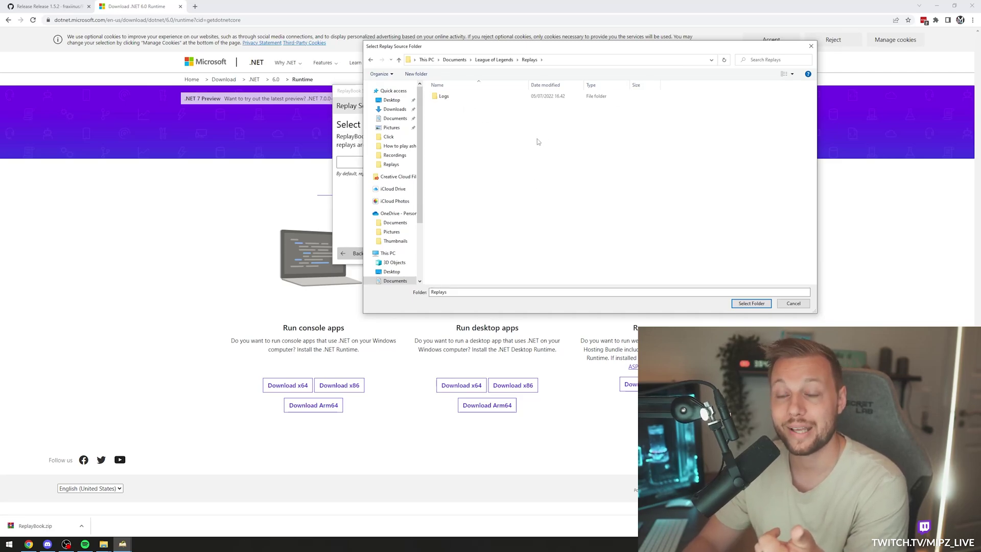
key("alt+Left")
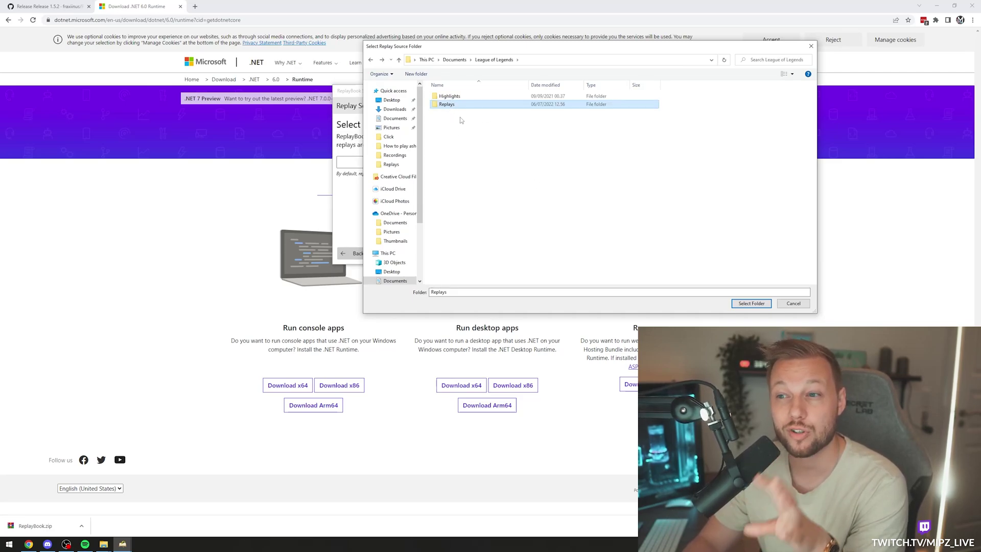
left_click(751, 302)
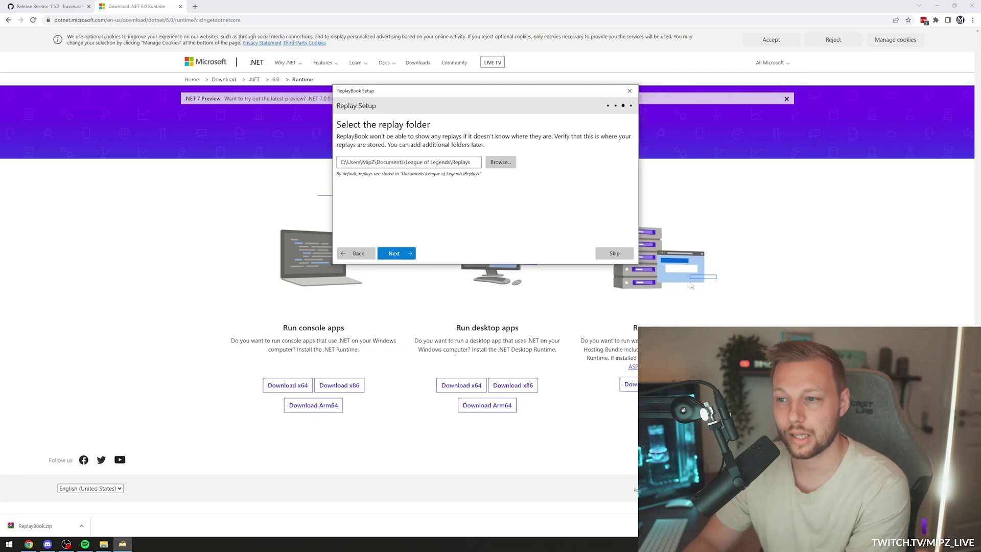
Finish setup and move the ReplayBook window into view
left_click(408, 255)
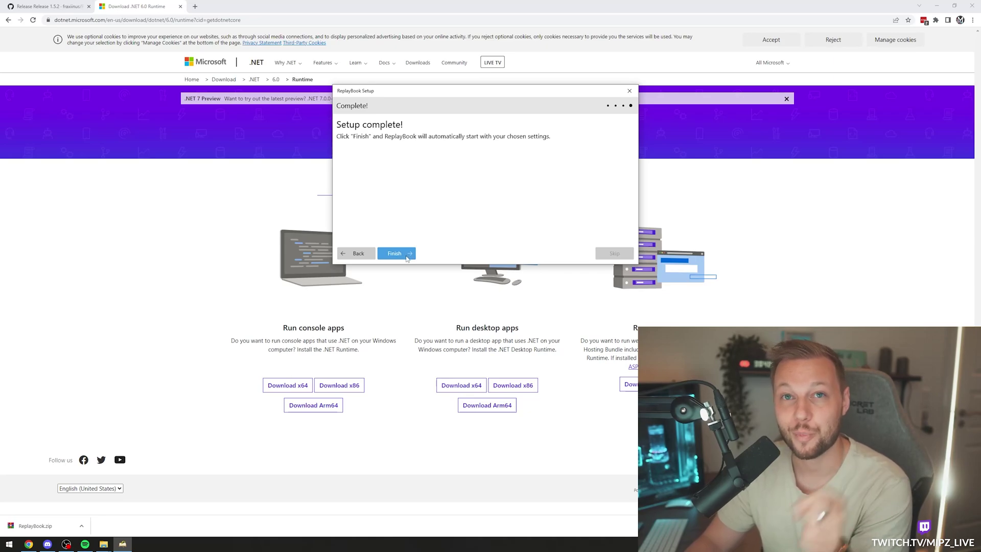
left_click(407, 256)
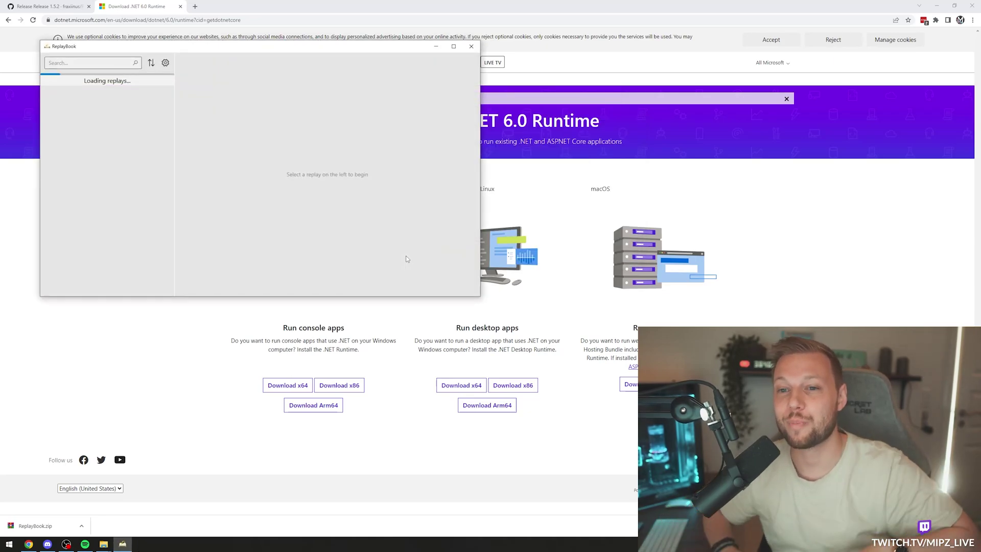
left_click_drag(236, 47, 409, 65)
mouse_move(260, 144)
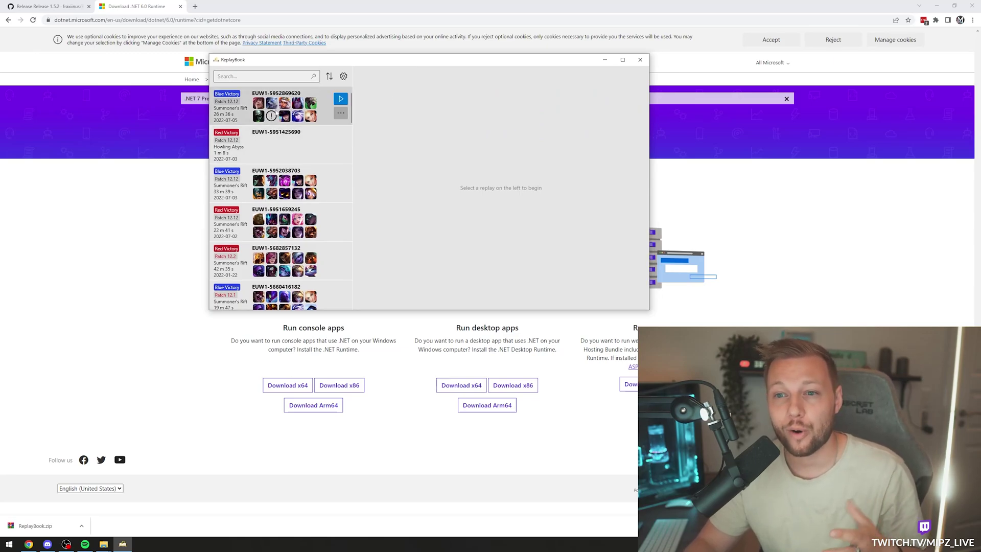
left_click(287, 113)
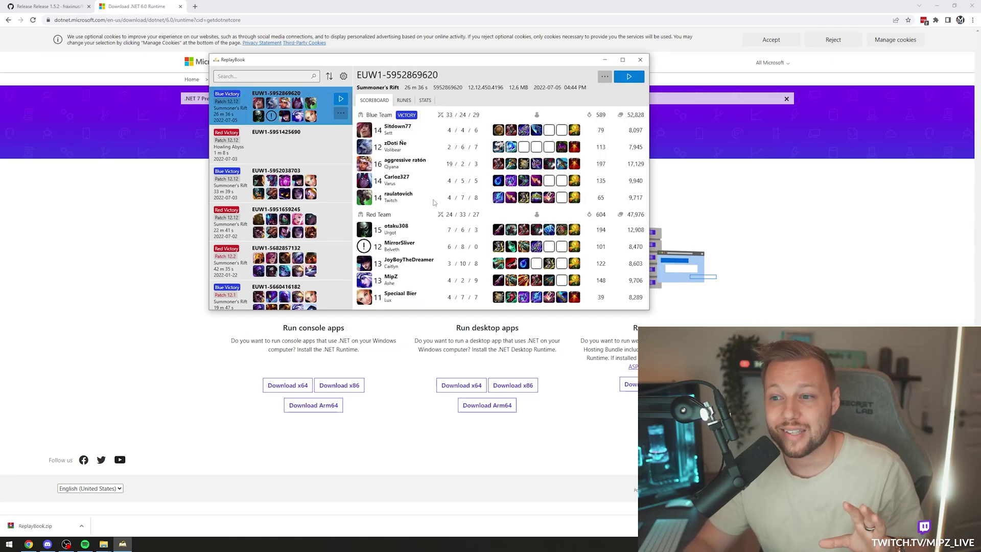
left_click(404, 100)
left_click(425, 100)
left_click(374, 100)
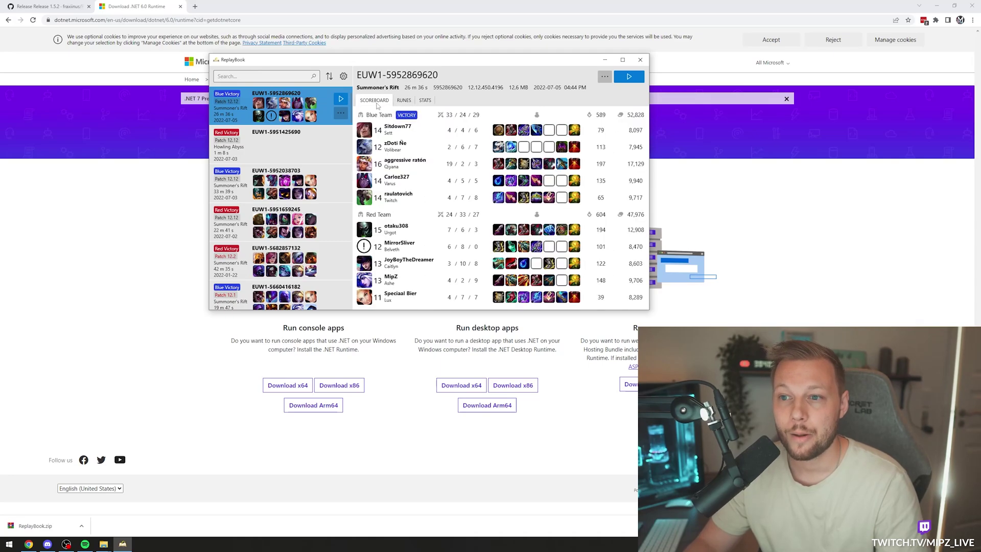
left_click(341, 100)
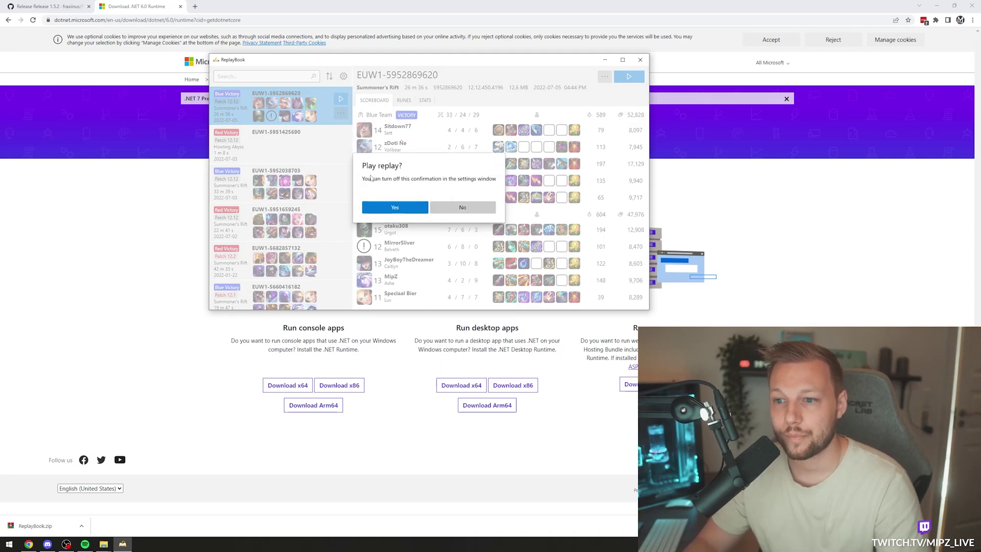
left_click(387, 208)
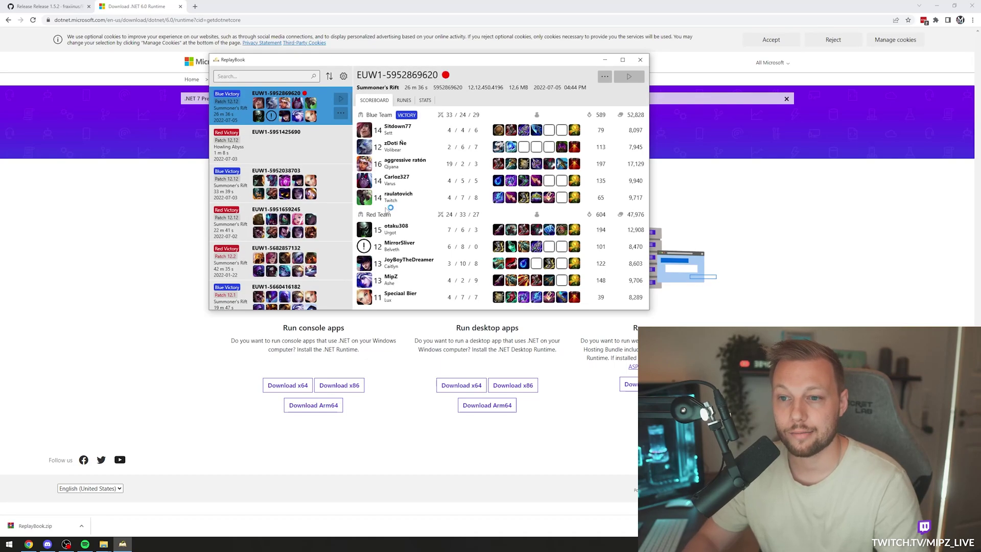